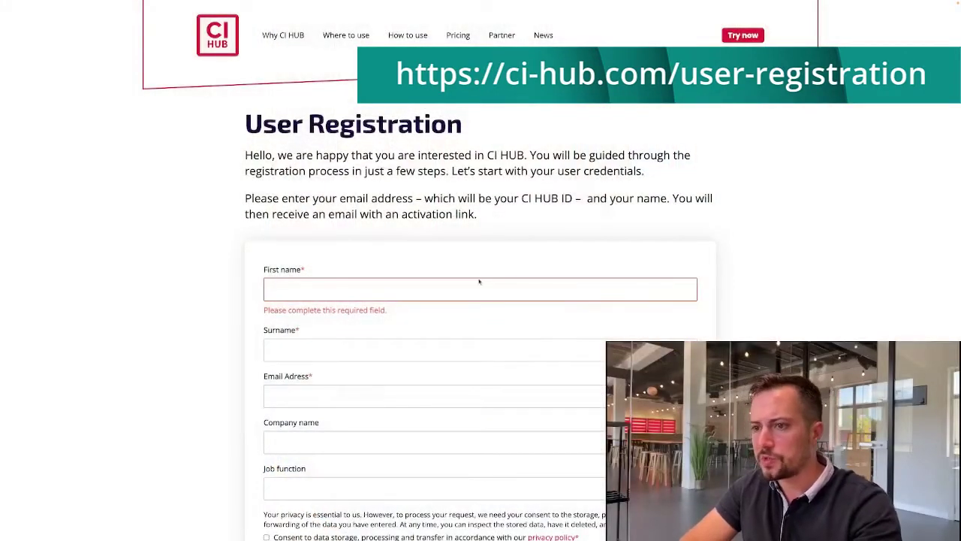
# Start filling in the First name field of the CI HUB registration form
pyautogui.click(479, 282)
# Scroll down the welcome page to the Adobe Creative Cloud Apps card
pyautogui.scroll(-2, 429, 255)
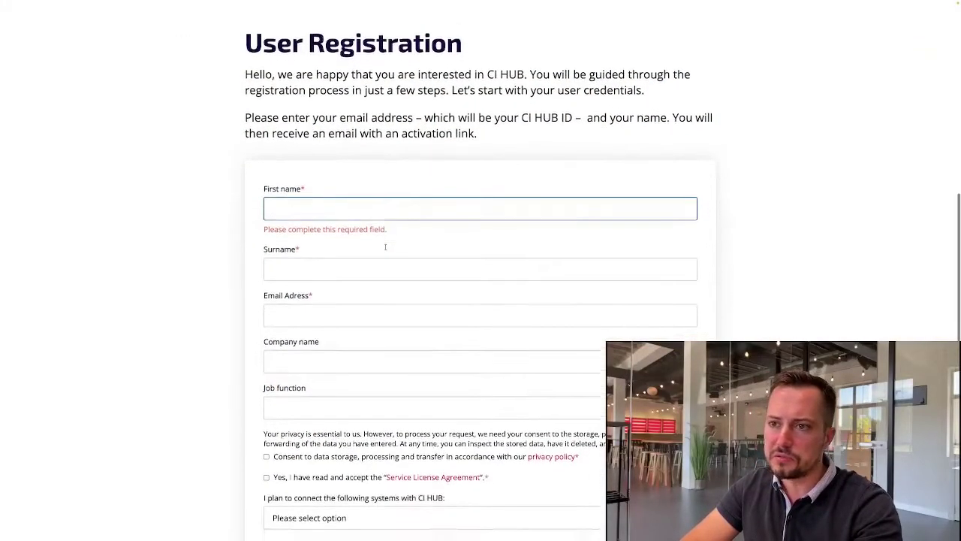
pyautogui.scroll(-4, 385, 247)
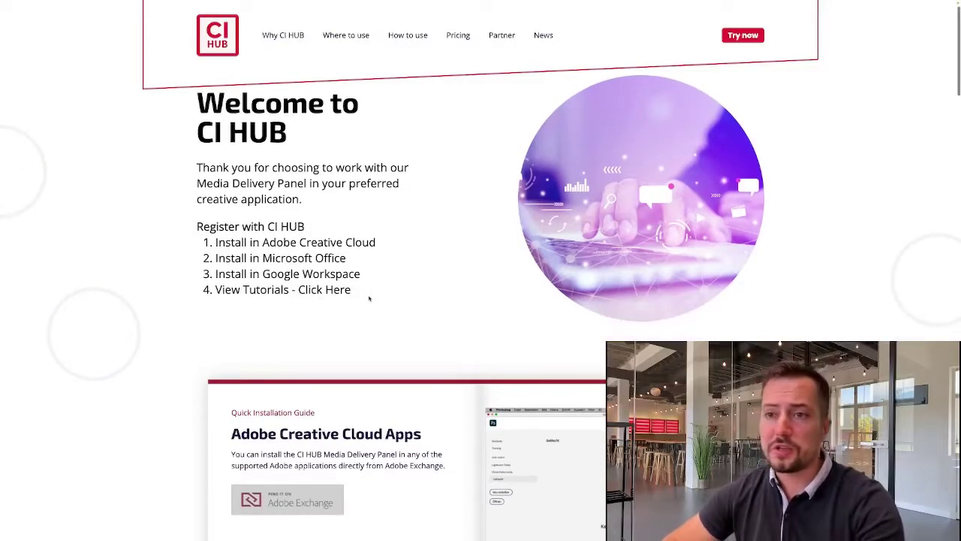
pyautogui.scroll(-2, 217, 318)
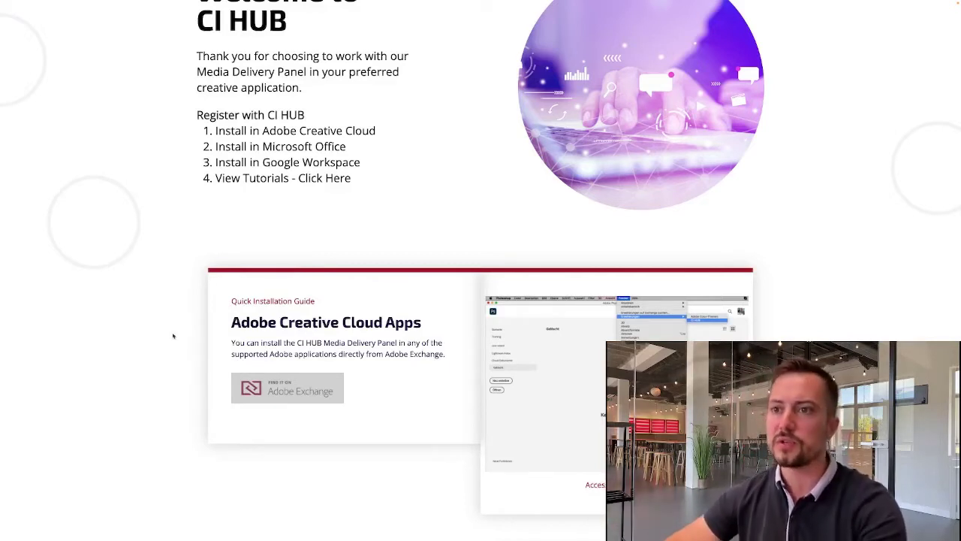
pyautogui.scroll(-1, 173, 335)
pyautogui.scroll(-1, 172, 336)
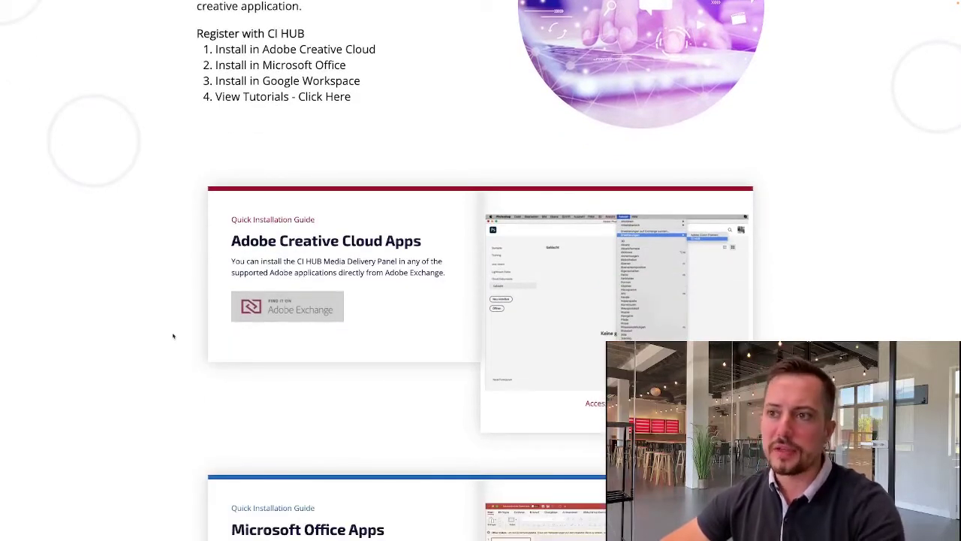
pyautogui.scroll(-2, 173, 336)
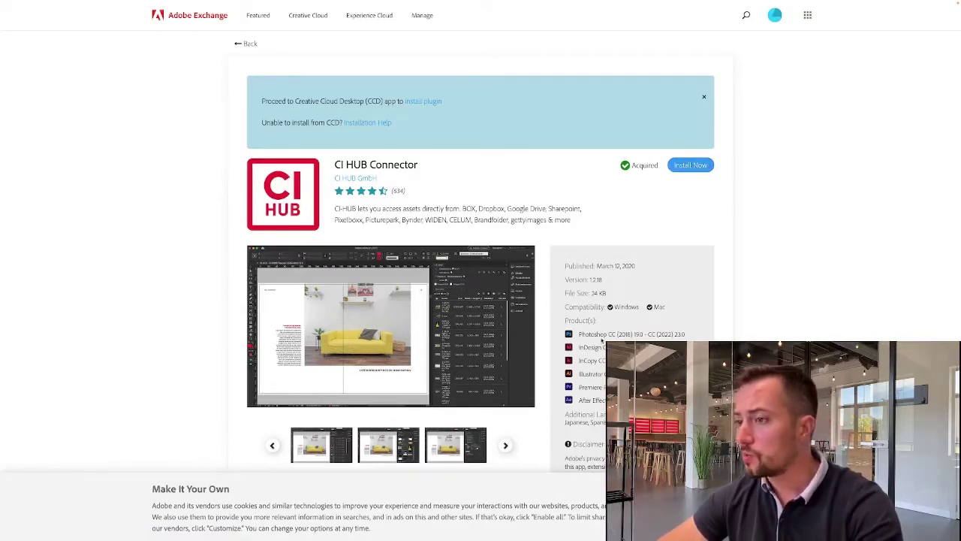
# Install the CI HUB Connector from Adobe Exchange through the Creative Cloud desktop app
pyautogui.scroll(-1, 601, 339)
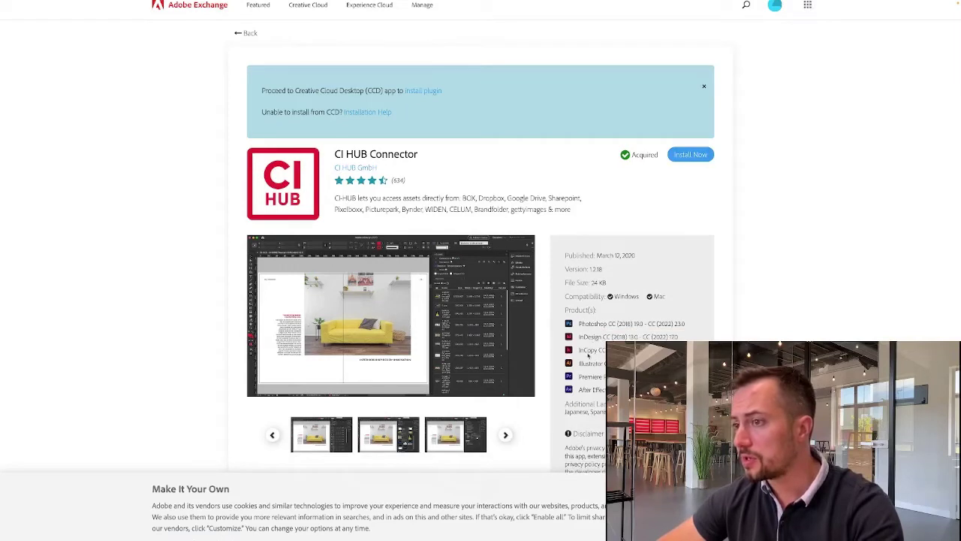
pyautogui.scroll(-1, 589, 355)
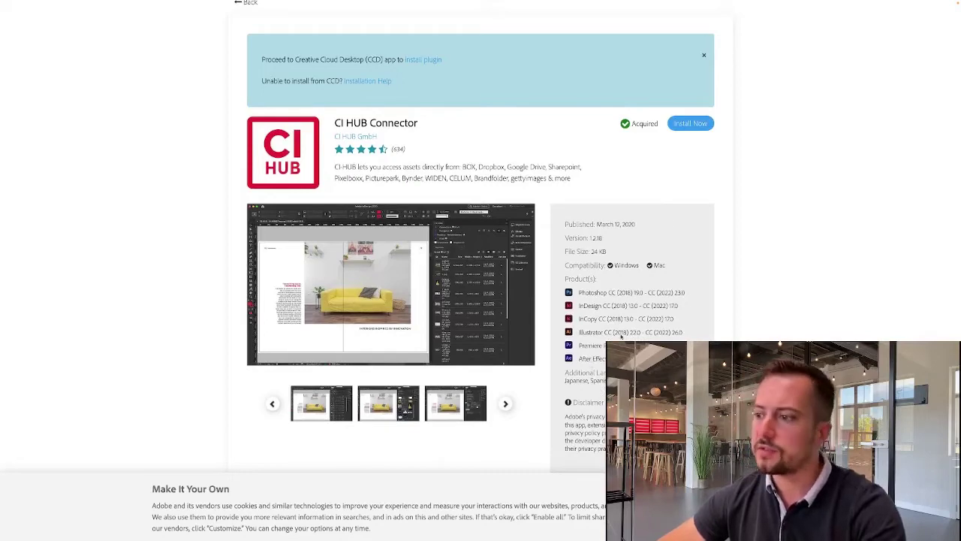
pyautogui.scroll(2, 690, 167)
pyautogui.click(690, 166)
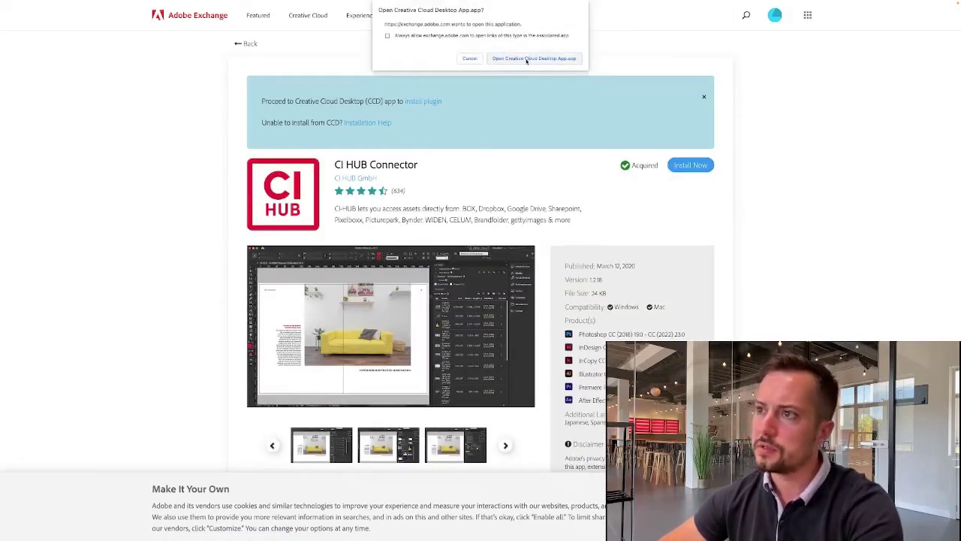
pyautogui.click(526, 60)
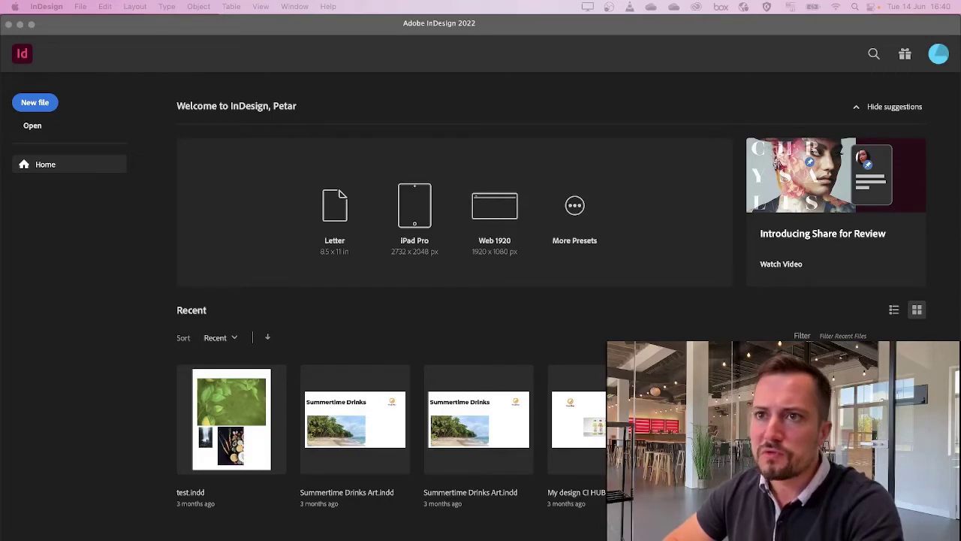
# Bring InDesign forward and open the CI HUB panel from Window > Extensions
pyautogui.click(173, 28)
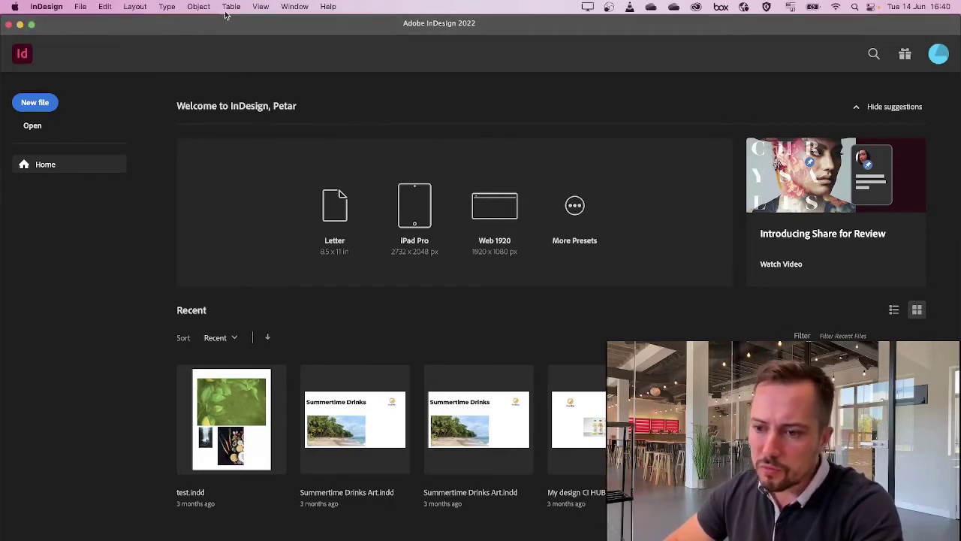
pyautogui.click(293, 6)
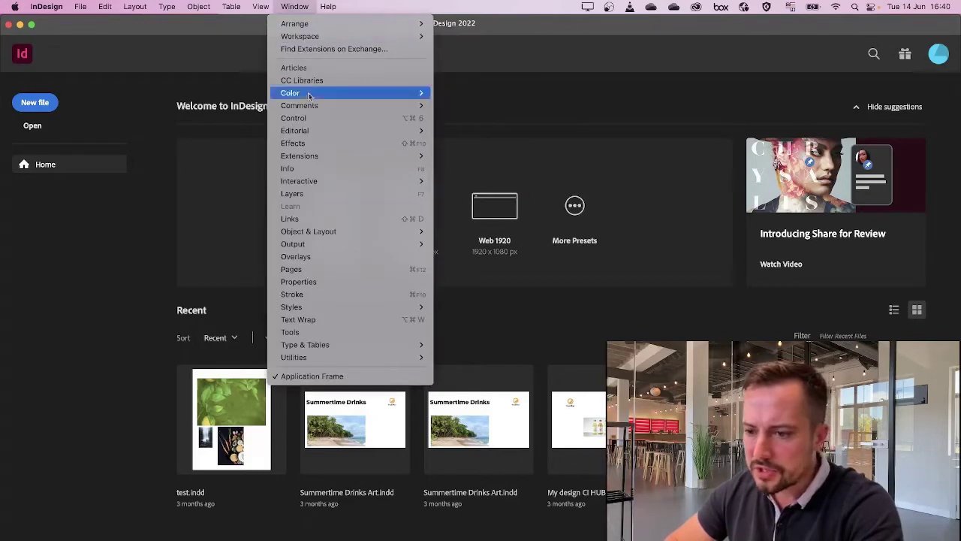
pyautogui.moveTo(357, 155)
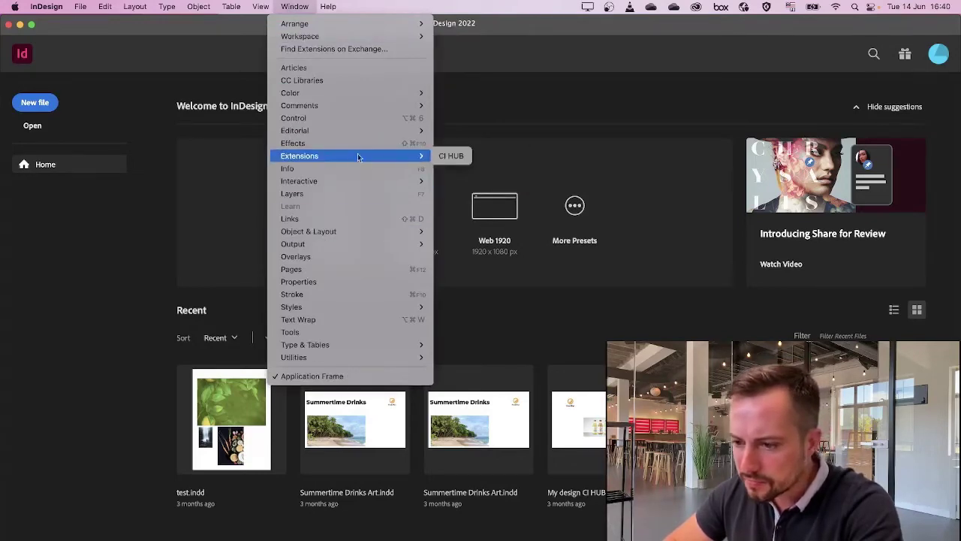
pyautogui.click(455, 159)
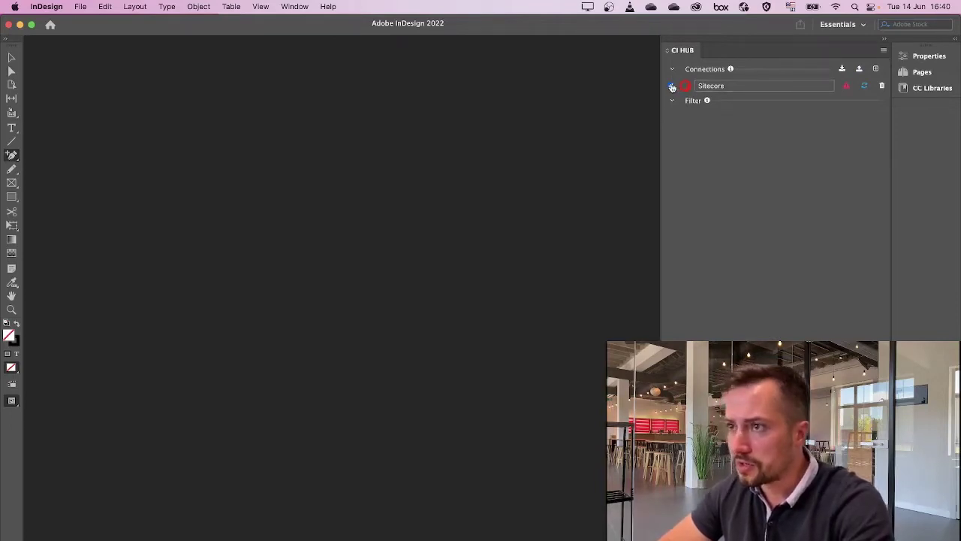
# Delete the Sitecore connection from the CI HUB panel and confirm the removal
pyautogui.click(881, 87)
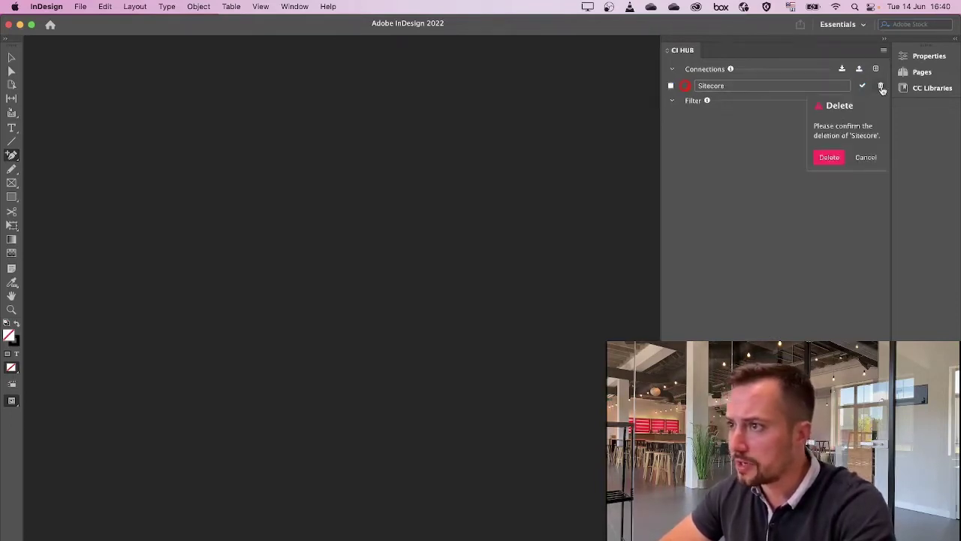
pyautogui.click(830, 156)
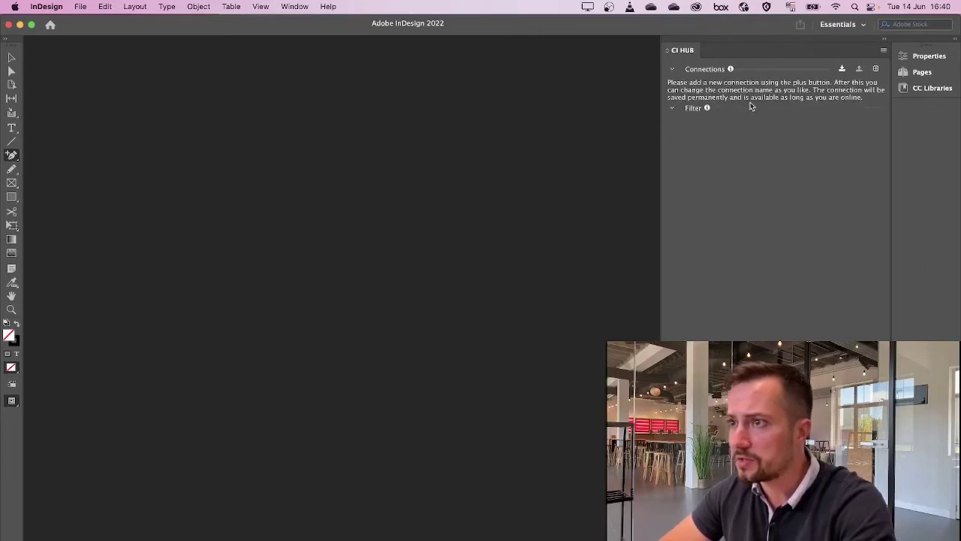
# Review the full list of available CI HUB integrations with Sitecore kept visible, then close it
pyautogui.click(876, 70)
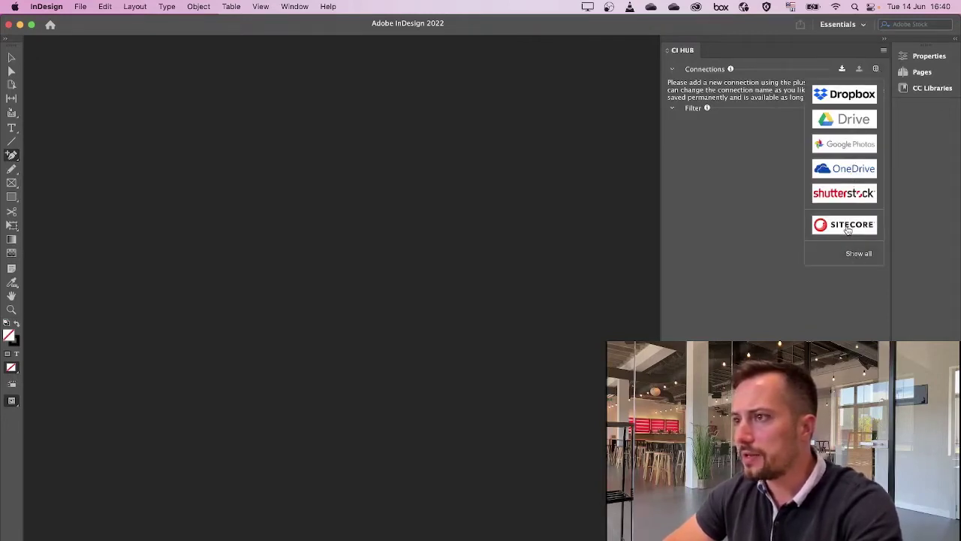
pyautogui.click(856, 255)
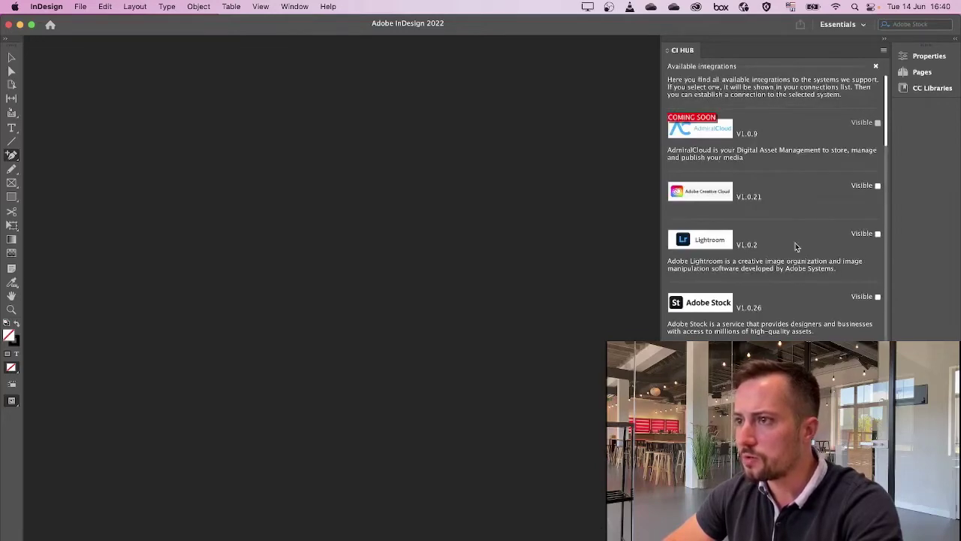
pyautogui.scroll(-15, 795, 242)
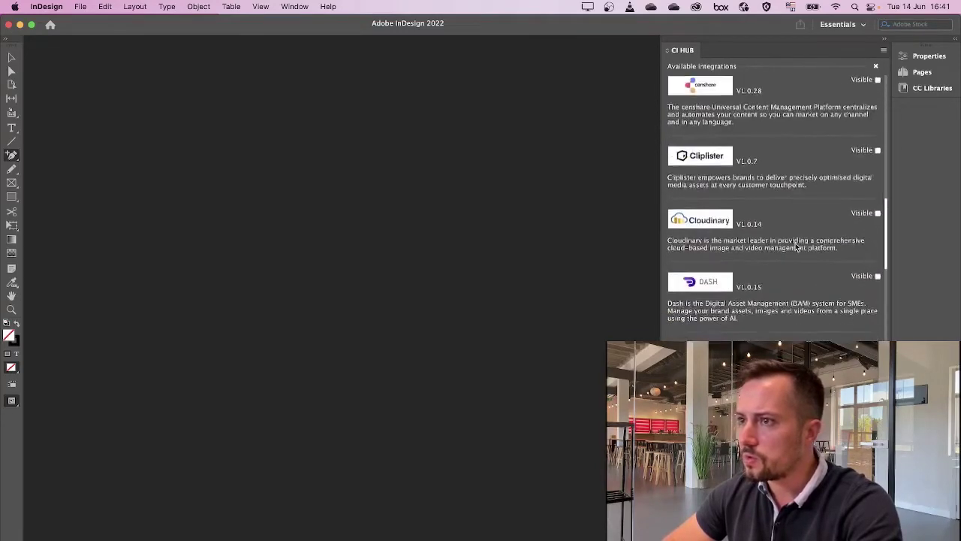
pyautogui.scroll(-15, 798, 248)
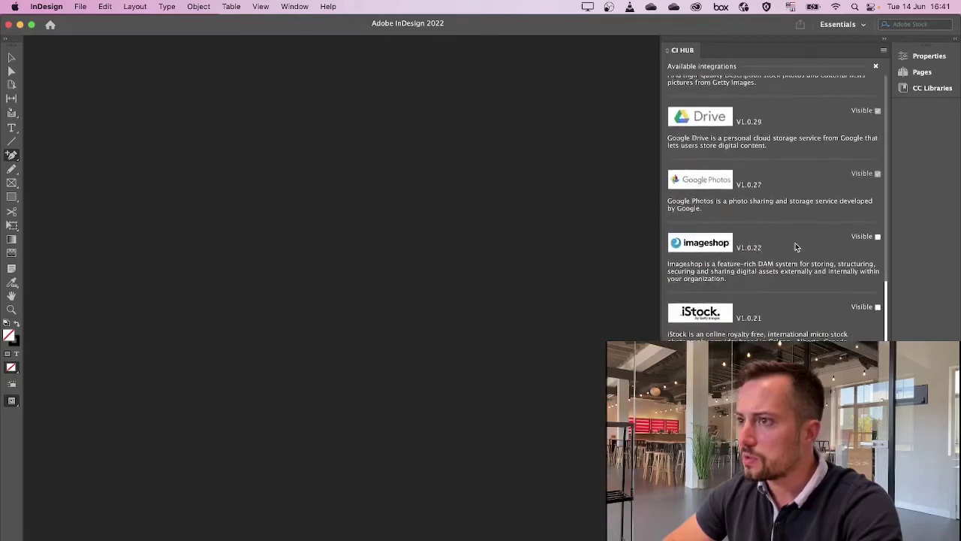
pyautogui.scroll(-15, 796, 244)
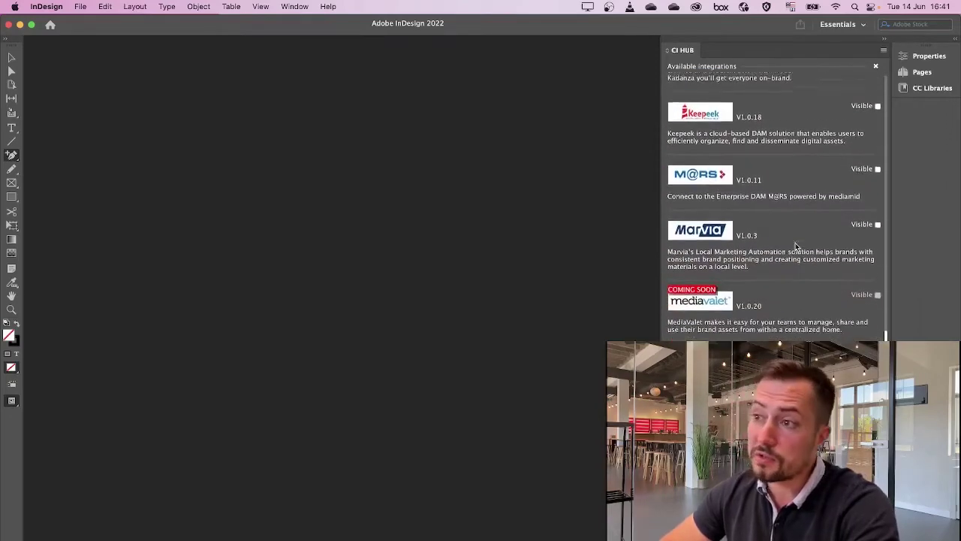
pyautogui.scroll(-15, 796, 245)
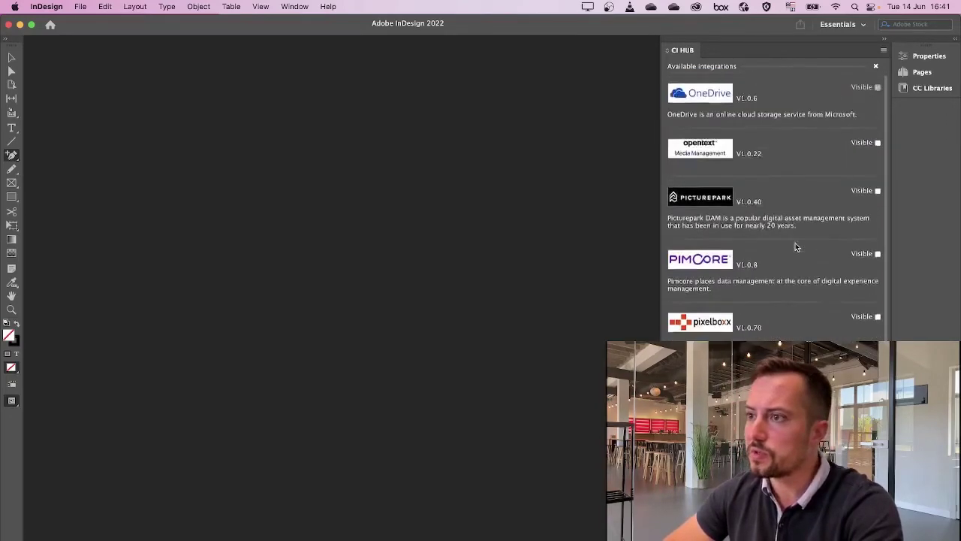
pyautogui.scroll(-5, 796, 247)
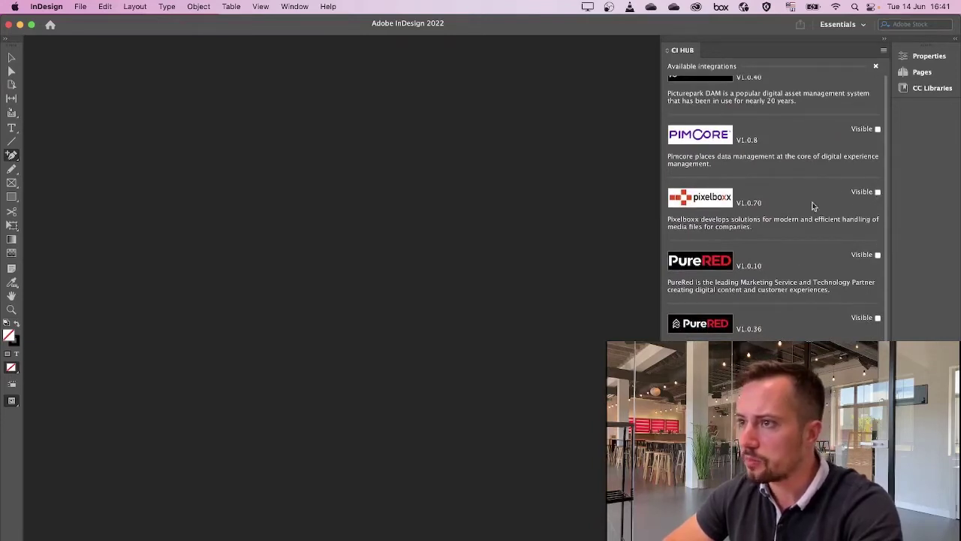
pyautogui.scroll(-5, 809, 236)
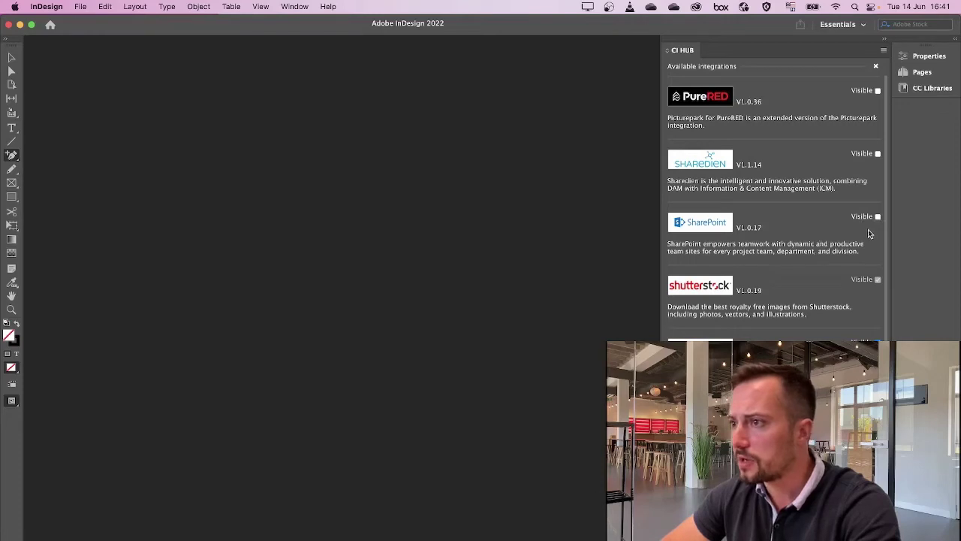
pyautogui.scroll(-5, 820, 234)
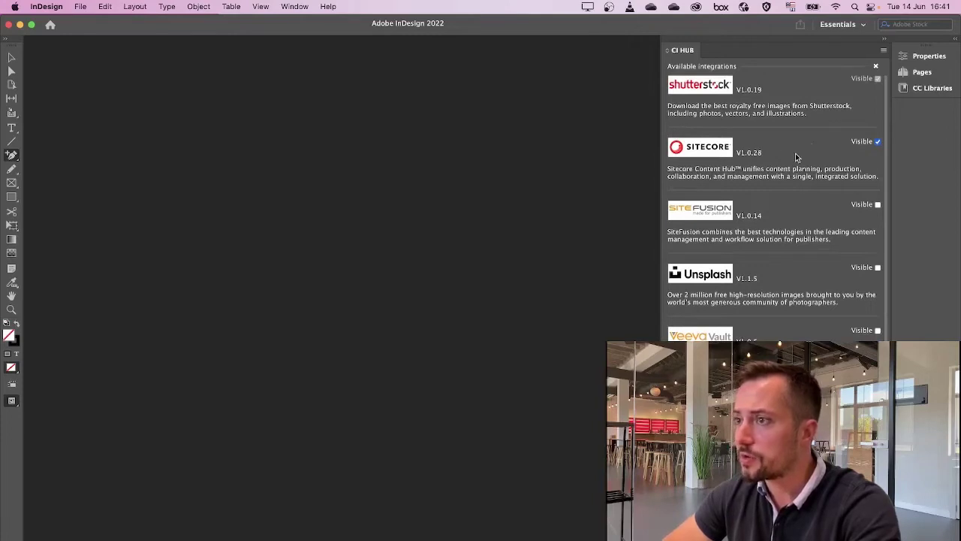
pyautogui.click(877, 69)
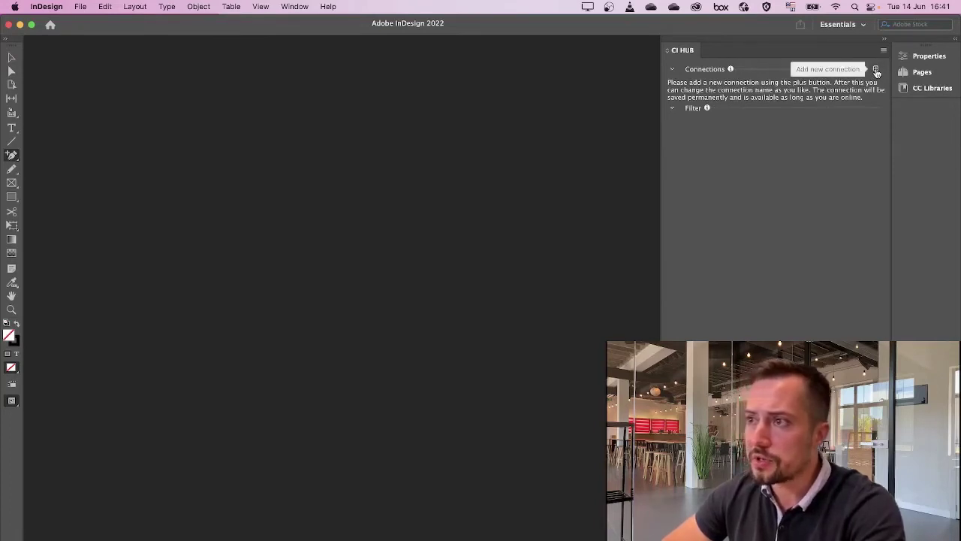
# Add a new CI HUB connection and choose Sitecore as its service
pyautogui.click(876, 70)
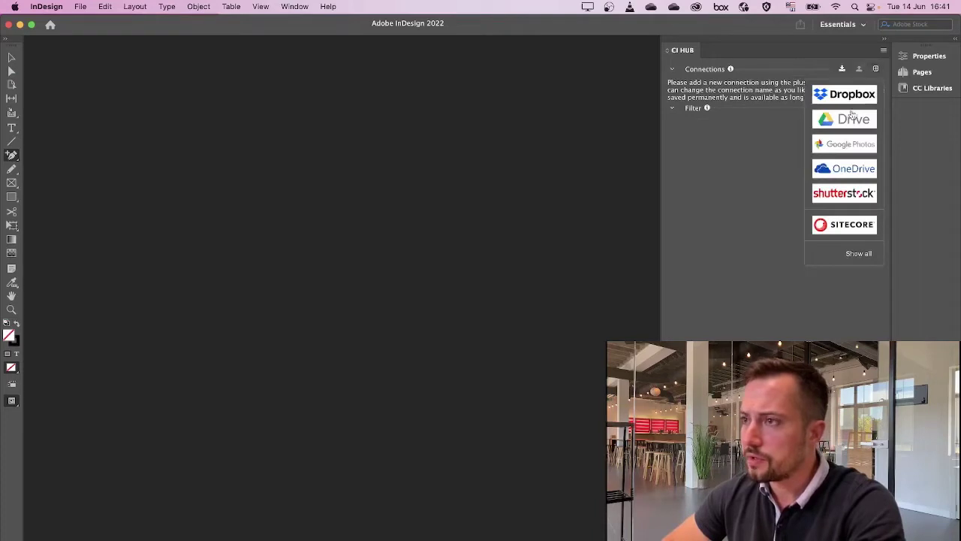
pyautogui.click(845, 225)
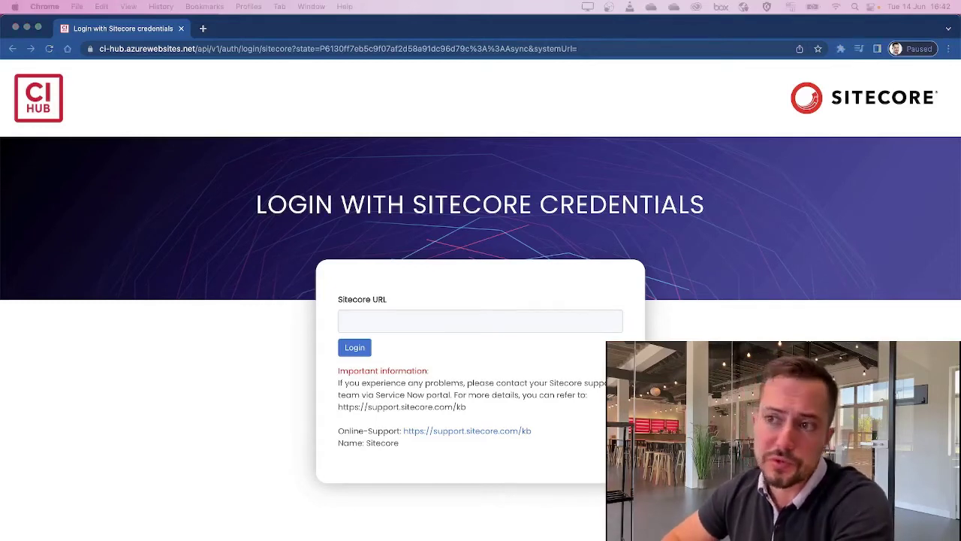
# Paste the play-test.sitecoresandbox.cloud address into the Sitecore login, log in, and grant CI HUB access
pyautogui.click(399, 306)
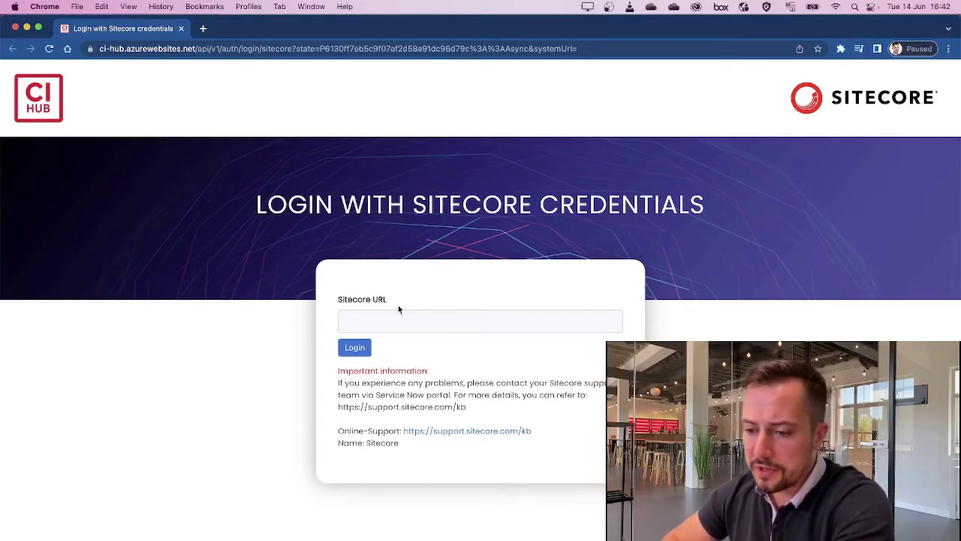
pyautogui.click(398, 320)
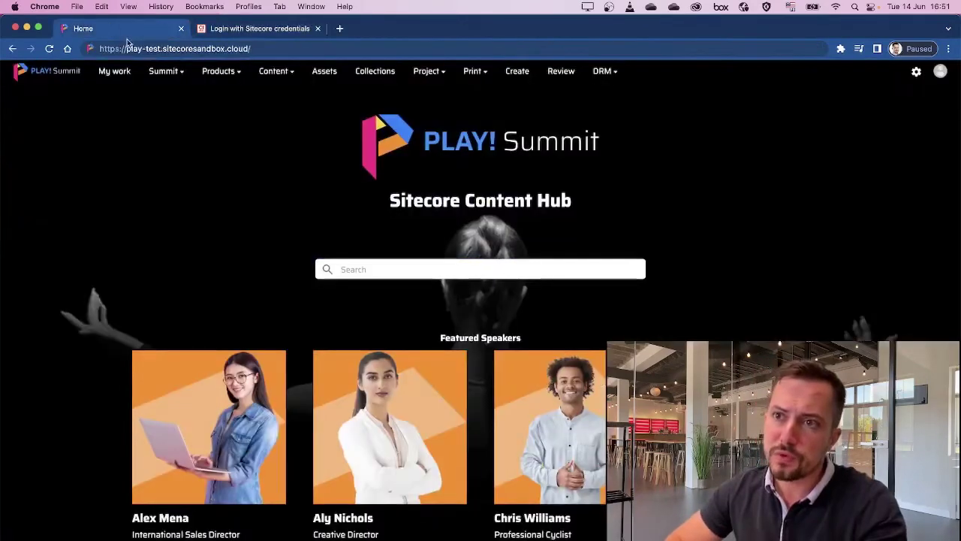
pyautogui.click(131, 48)
pyautogui.press('super+c')
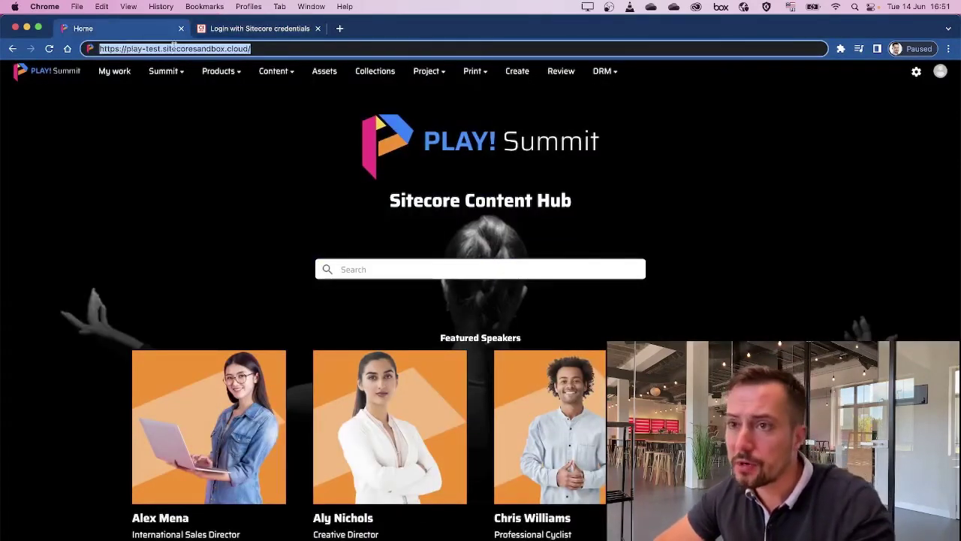
pyautogui.click(253, 30)
pyautogui.click(379, 312)
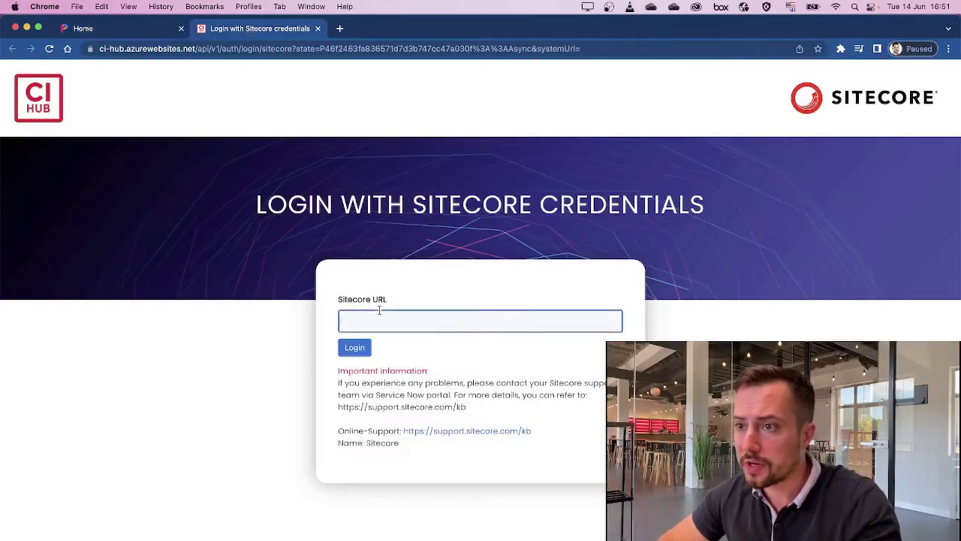
pyautogui.press('super+v')
pyautogui.press('super+space')
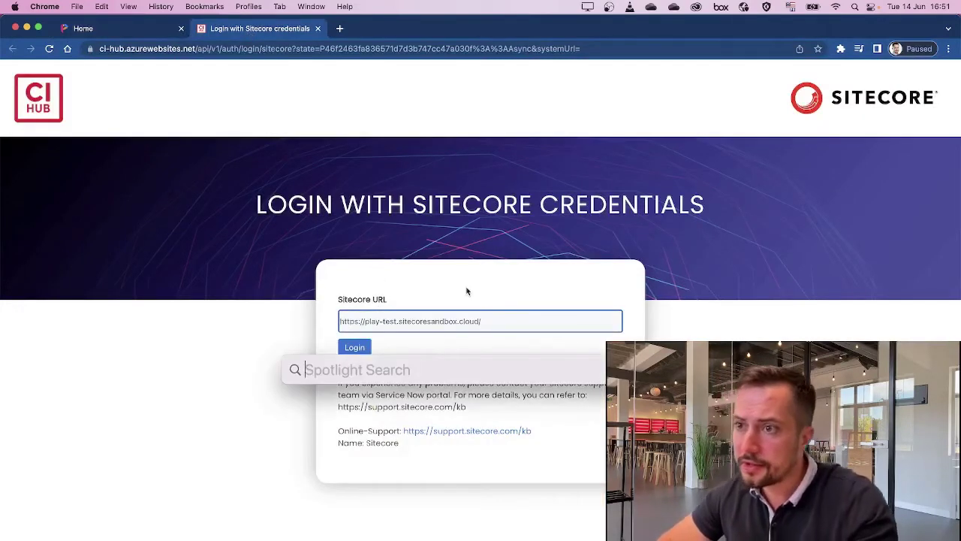
pyautogui.press('Escape')
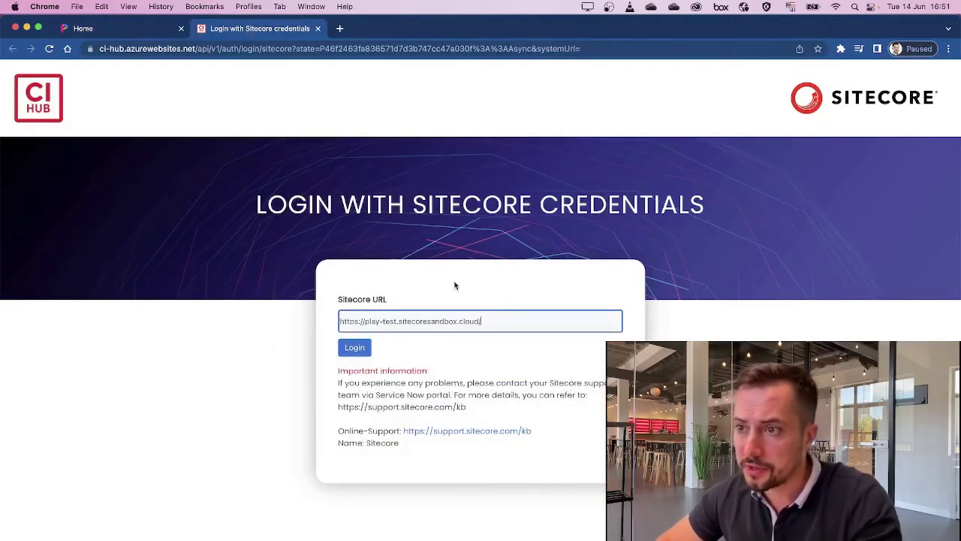
pyautogui.click(355, 348)
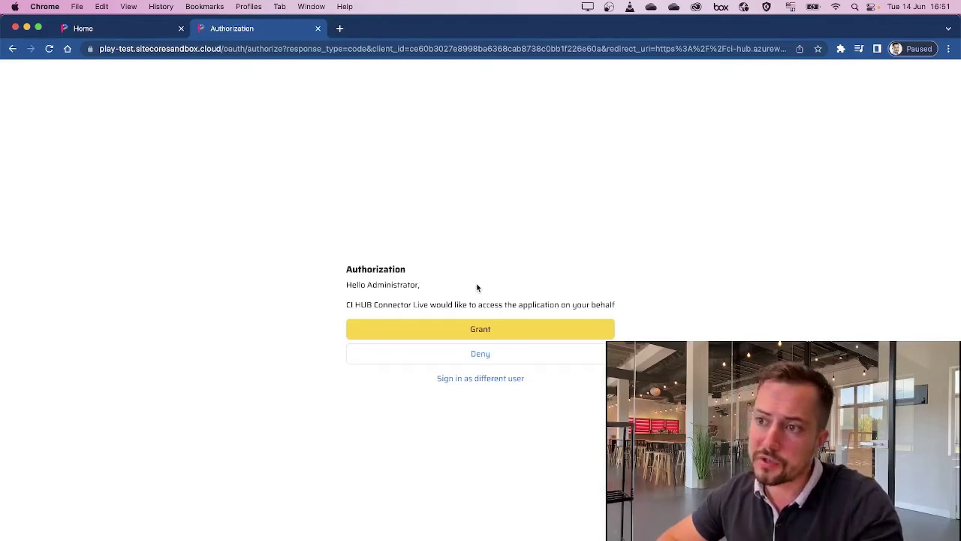
pyautogui.click(479, 328)
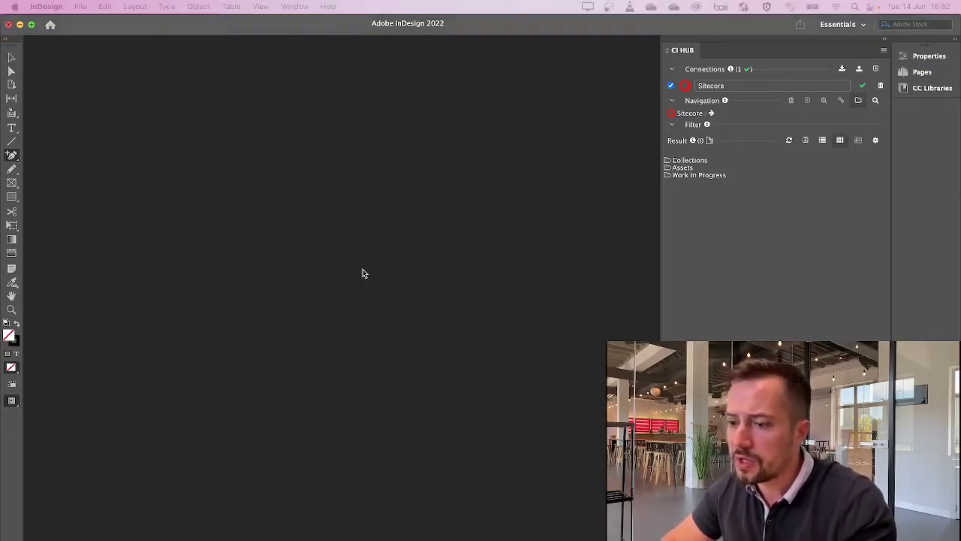
# Return to InDesign and open the Sitecore connection's Assets folder in CI HUB
pyautogui.click(746, 200)
pyautogui.click(680, 169)
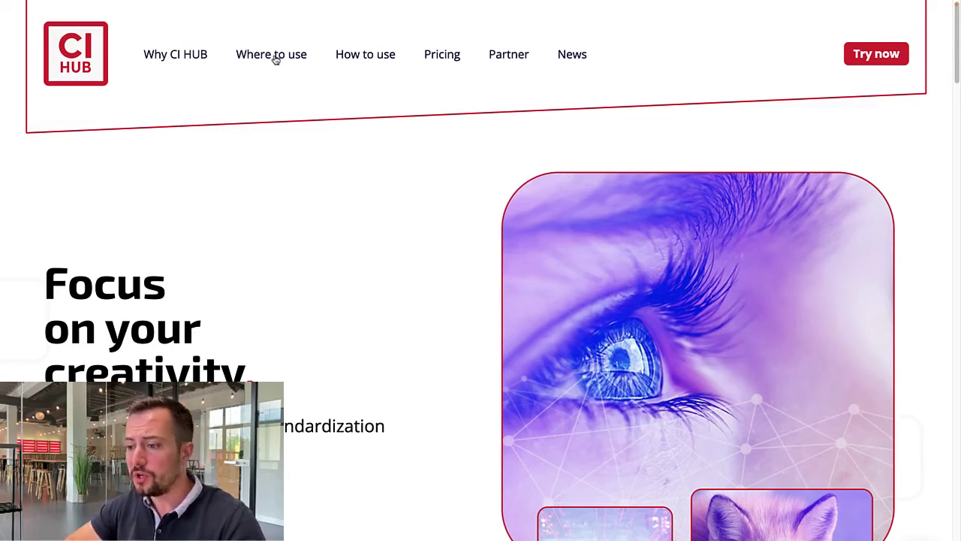
# Open Academy from the How to use menu and scroll through its tutorial video posts
pyautogui.moveTo(379, 66)
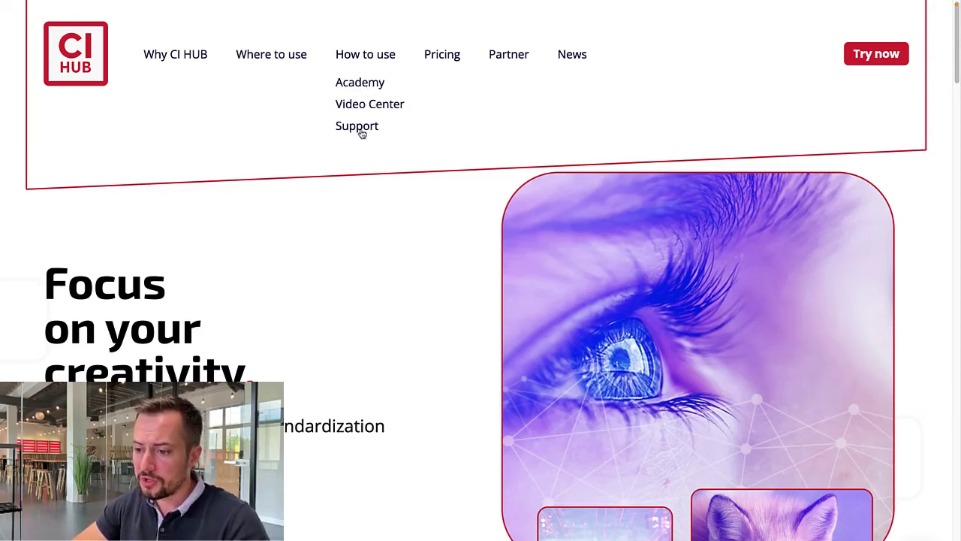
pyautogui.click(362, 85)
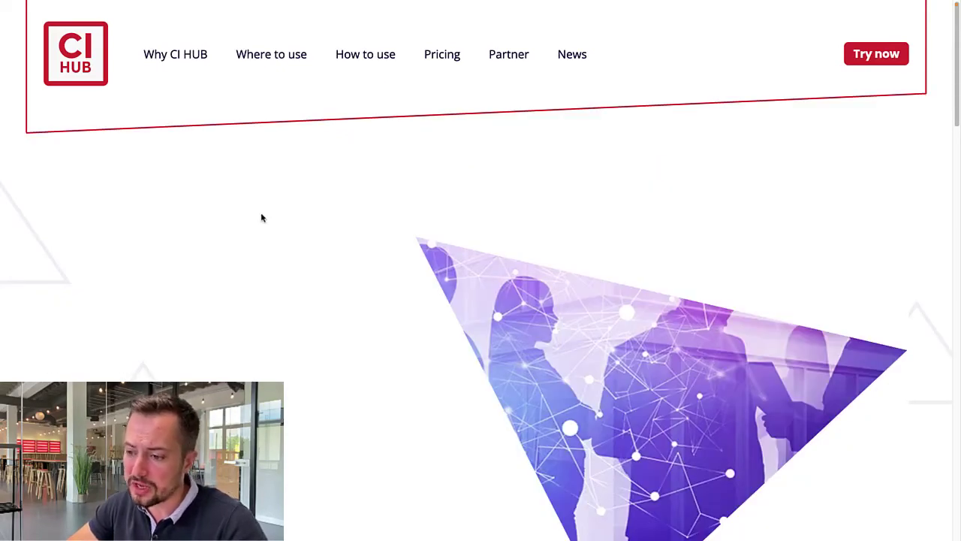
pyautogui.scroll(-4, 461, 343)
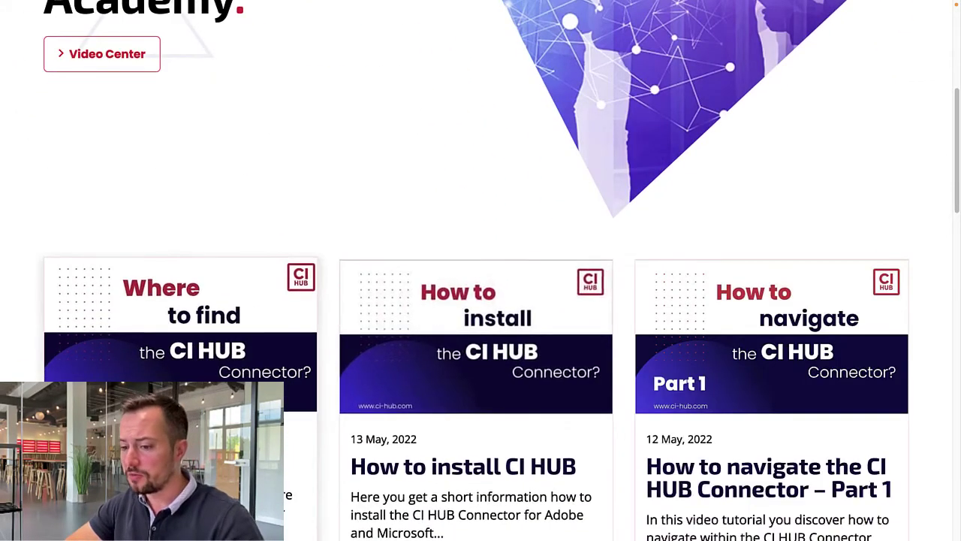
pyautogui.scroll(-1, 480, 386)
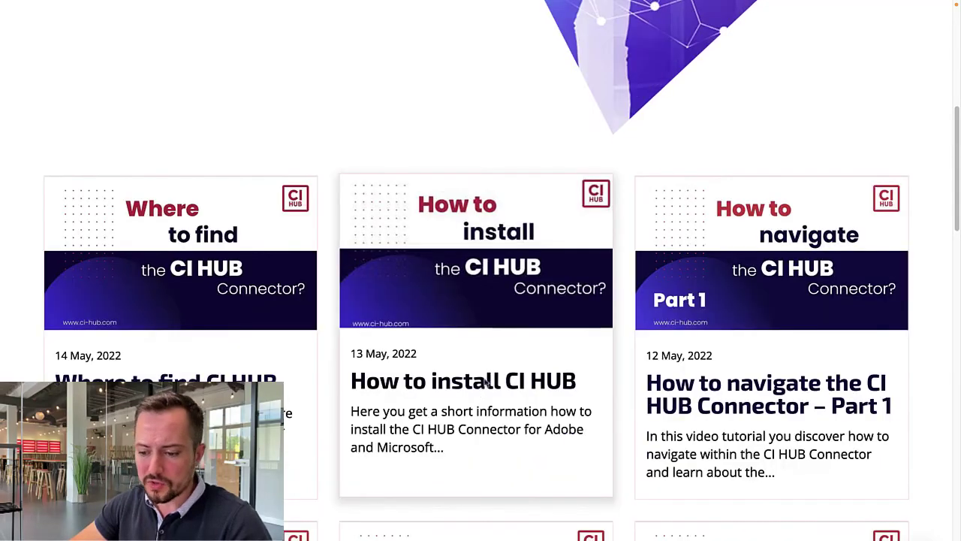
pyautogui.scroll(-3, 487, 383)
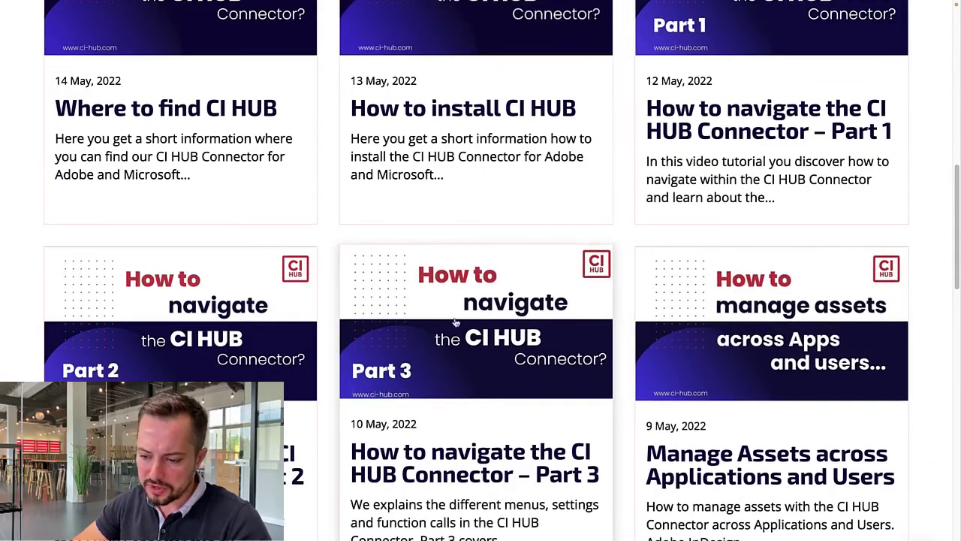
pyautogui.scroll(-10, 454, 321)
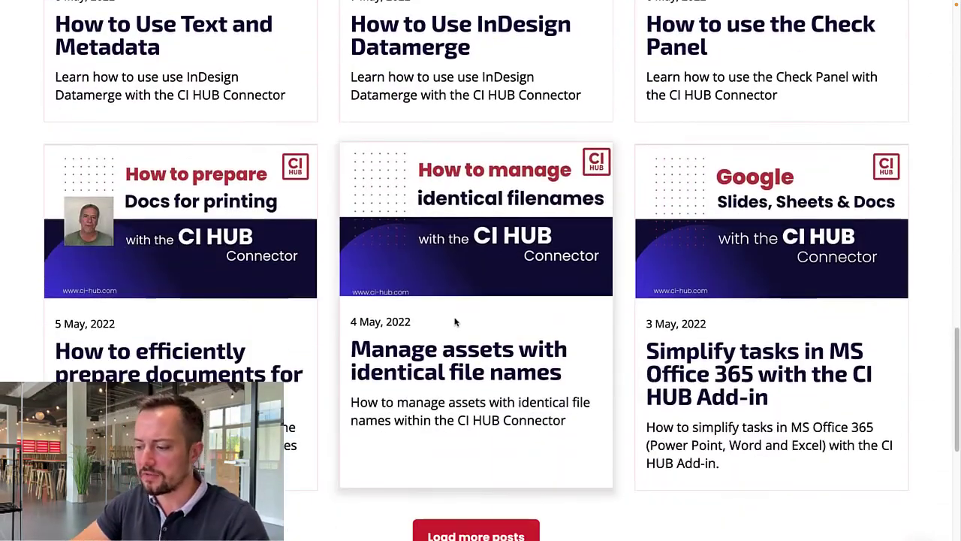
pyautogui.scroll(3, 929, 285)
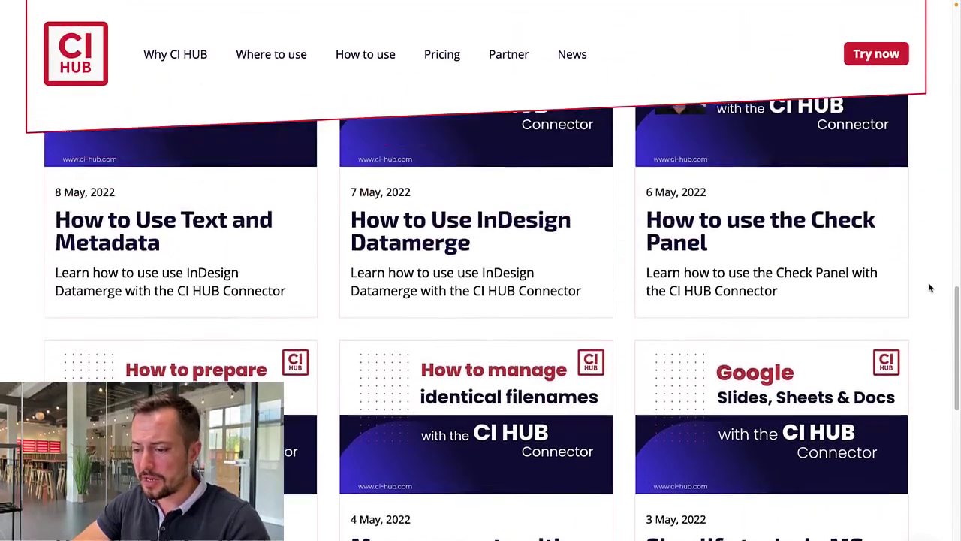
pyautogui.scroll(2, 929, 288)
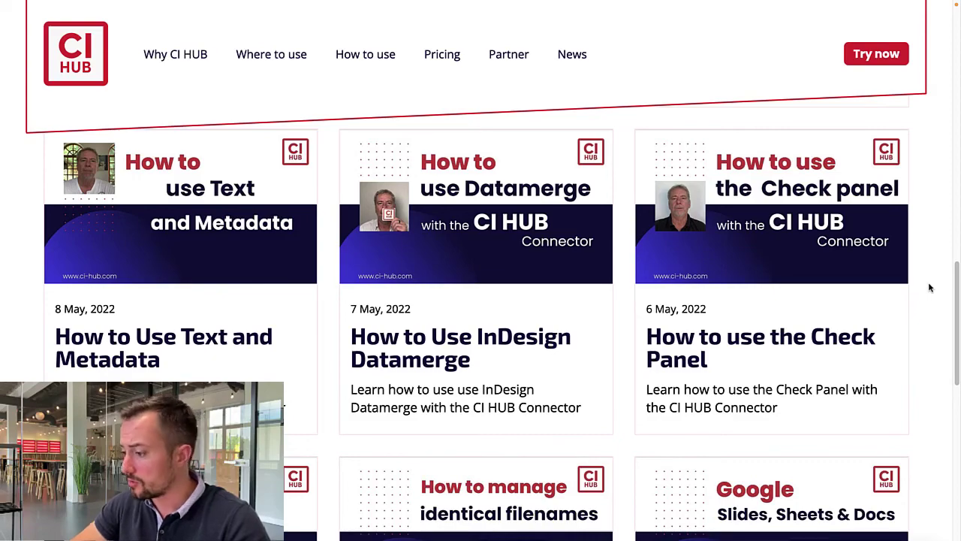
pyautogui.scroll(8, 929, 288)
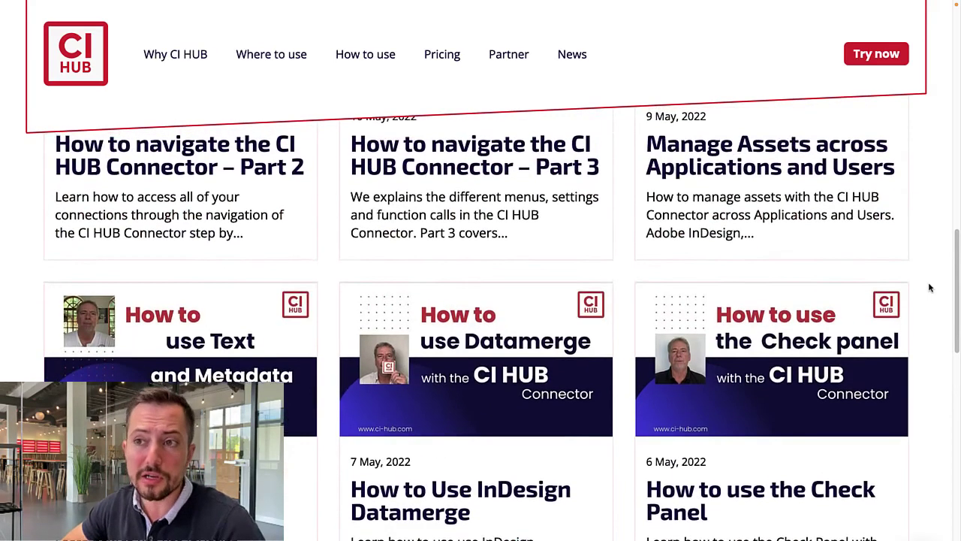
pyautogui.scroll(4, 928, 287)
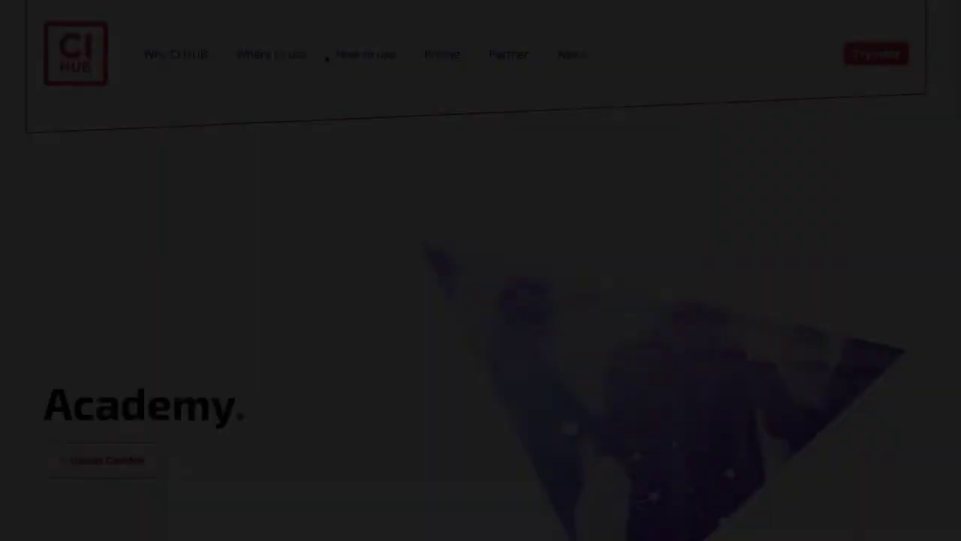